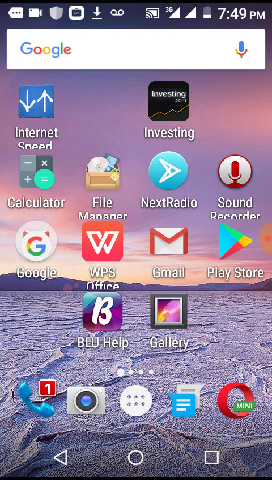
- Launch File Manager and open Internal storage to list its folders
left_click(103, 185)
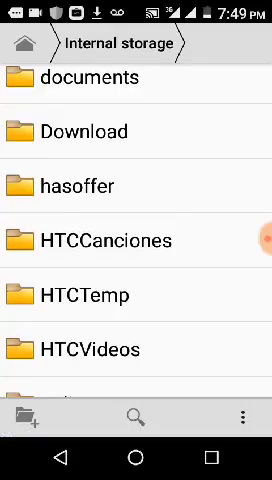
left_click(60, 457)
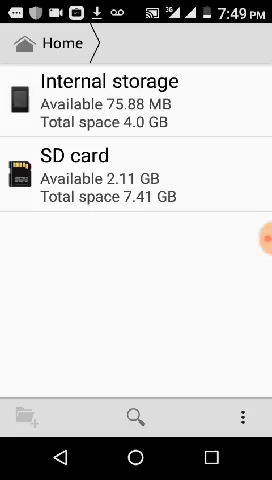
left_click(109, 100)
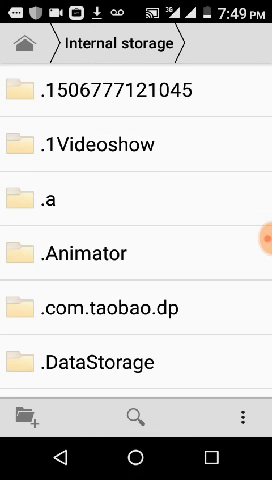
- Relaunch File Manager from the launcher's app drawer, landing on the storage device list
left_click(135, 457)
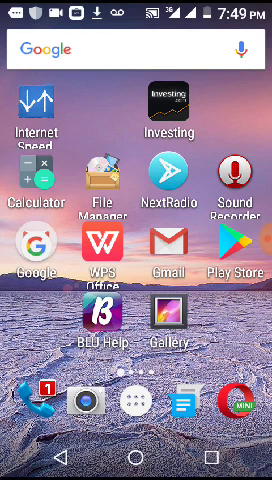
left_click(135, 400)
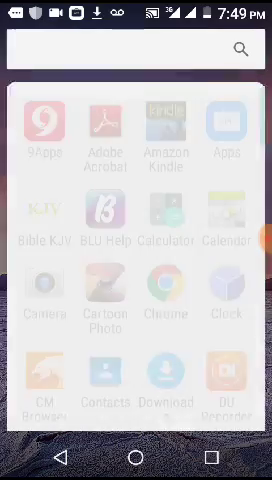
scroll(136, 250, "down", 5)
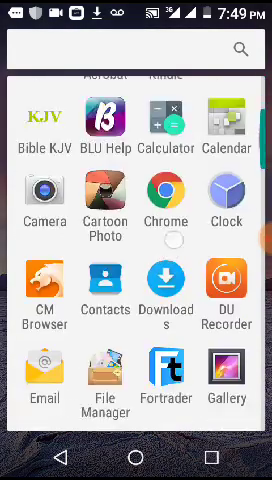
left_click(105, 160)
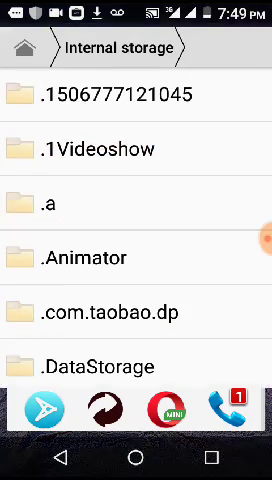
- Reopen Internal storage to browse toward the appcenter/apps folder
left_click(24, 43)
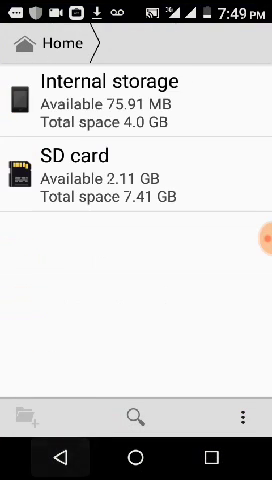
left_click(100, 95)
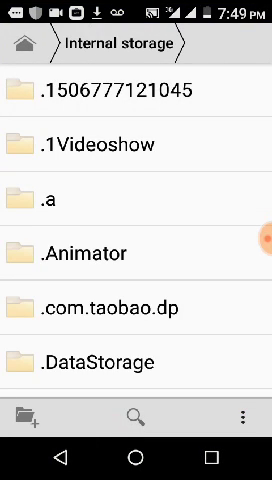
scroll(150, 270, "down", 5)
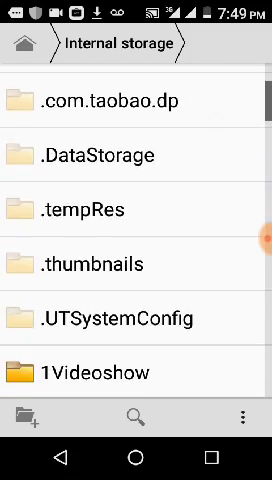
scroll(170, 270, "down", 3)
scroll(170, 270, "down", 3)
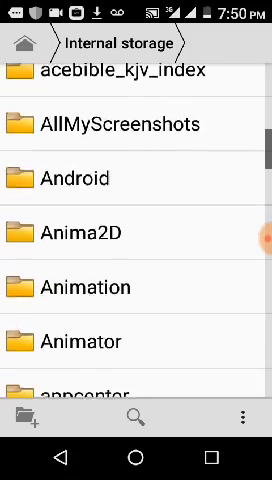
scroll(173, 330, "down", 4)
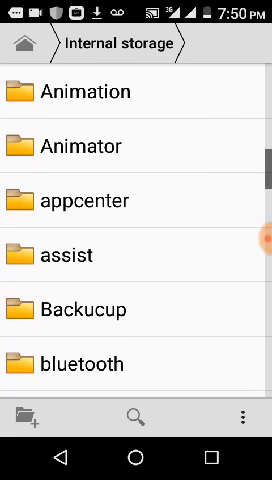
scroll(190, 280, "down", 3)
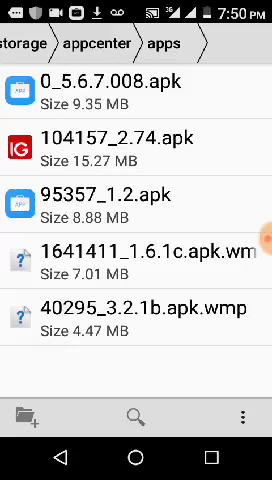
- Cut 95357_1.2.apk, then back out to the storage list and open the SD card
left_click(142, 205)
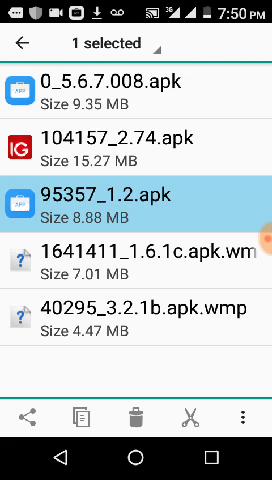
left_click(189, 417)
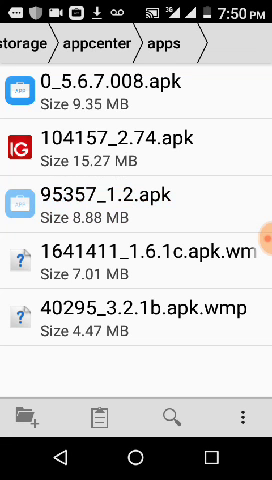
key("Escape")
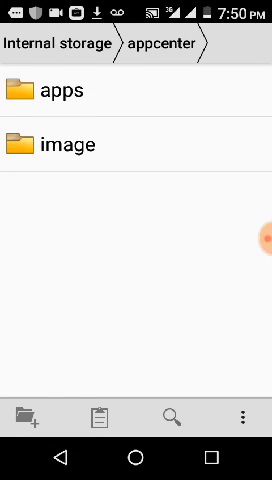
left_click(60, 457)
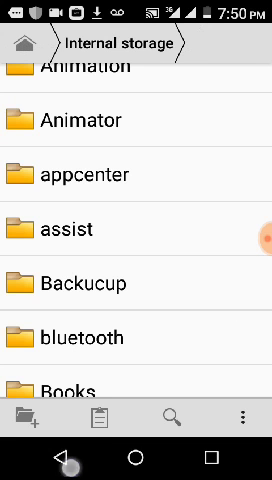
left_click(60, 457)
left_click(100, 173)
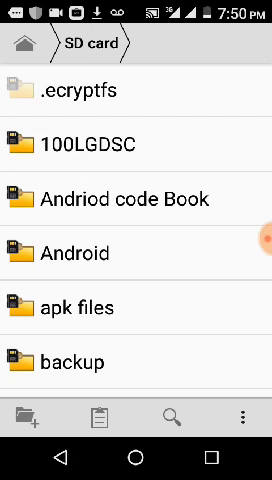
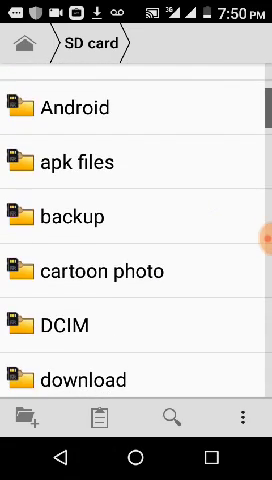
scroll(201, 220, "down", 8)
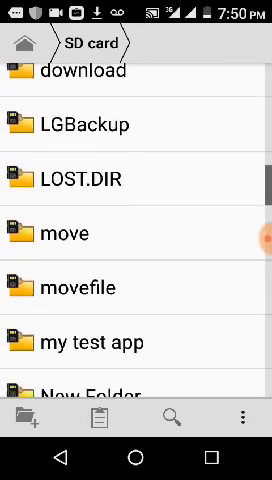
scroll(136, 220, "down", 8)
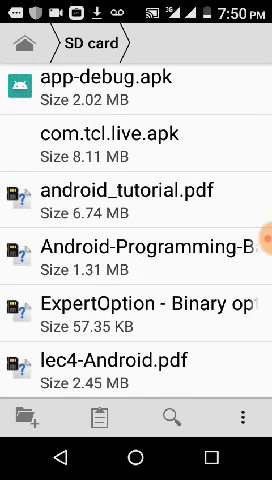
scroll(136, 240, "up", 6)
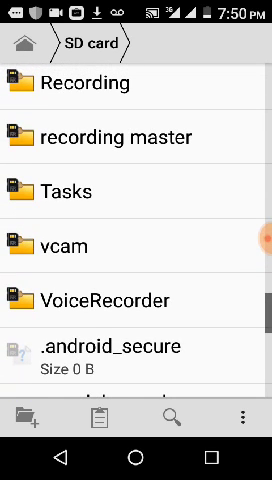
- Create a new folder named aop on the SD card
left_click(25, 417)
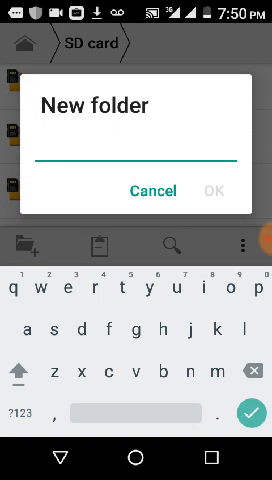
type("aop")
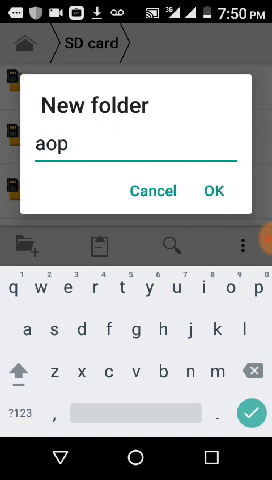
left_click(214, 191)
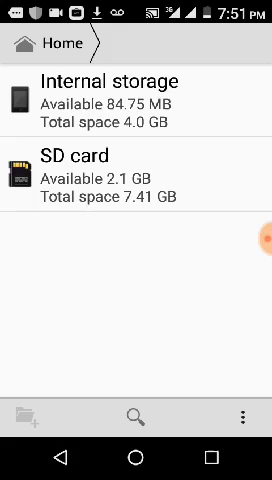
- Open Internal storage, scroll through its folder list, and enter the appcenter folder
left_click(109, 100)
left_click_drag(177, 330, 177, 100)
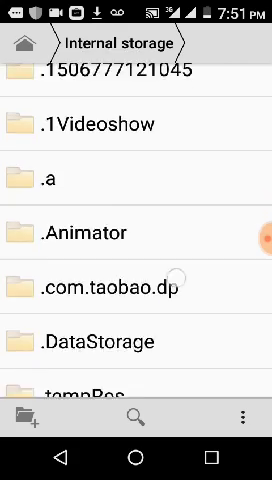
left_click_drag(184, 330, 184, 100)
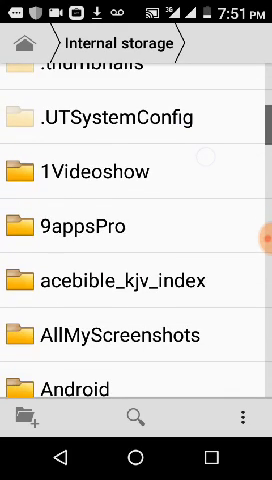
left_click_drag(184, 330, 184, 220)
left_click_drag(184, 300, 184, 220)
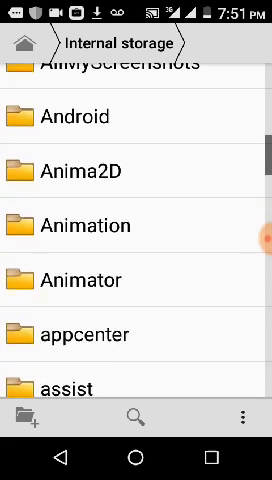
left_click_drag(210, 280, 210, 150)
left_click_drag(210, 250, 210, 198)
left_click(146, 271)
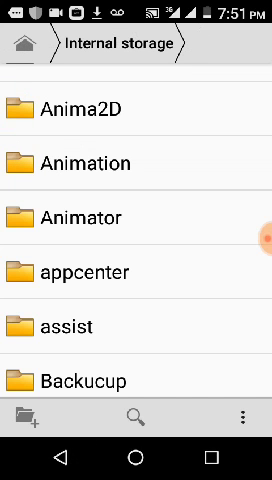
scroll(175, 300, "down", 5)
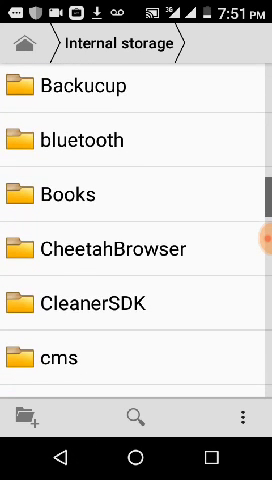
scroll(175, 300, "down", 3)
scroll(136, 250, "down", 2)
left_click(100, 155)
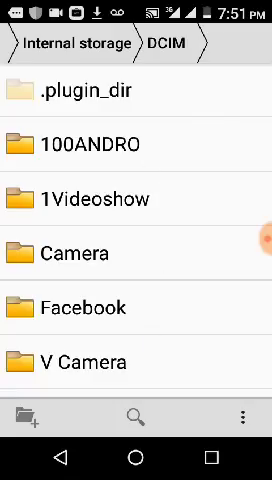
left_click(60, 457)
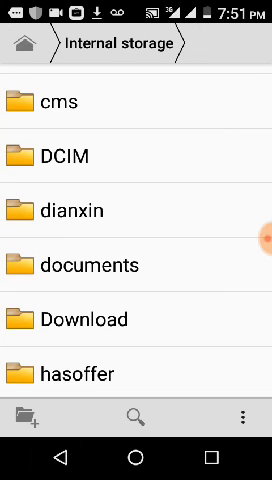
left_click_drag(155, 346, 155, 113)
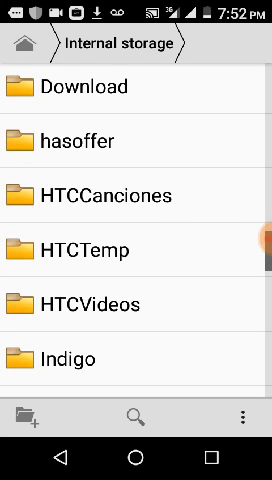
left_click_drag(184, 200, 184, 320)
- Open the Download folder from the internal storage list
left_click(118, 201)
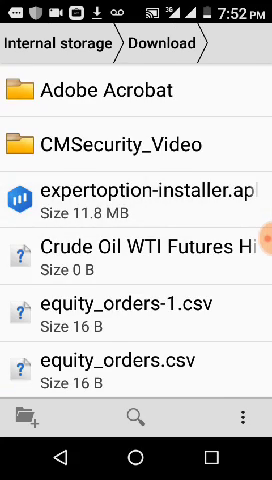
left_click_drag(170, 340, 170, 110)
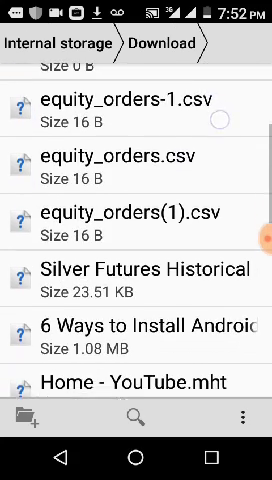
left_click_drag(170, 340, 170, 90)
mouse_move(200, 330)
left_mouse_down()
mouse_move(207, 108)
mouse_move(168, 296)
left_mouse_up()
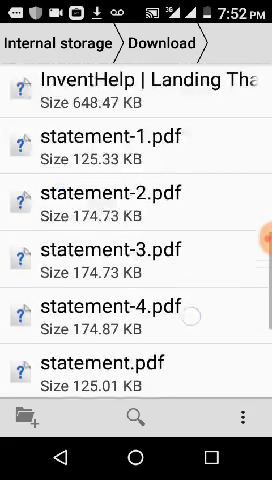
left_click_drag(160, 120, 160, 380)
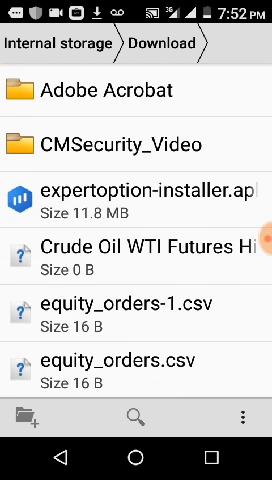
- Select the expertoption installer, Crude Oil, three equity_orders CSVs, Silver Futures, 6 Ways and Home - YouTube.mht
left_click(116, 200)
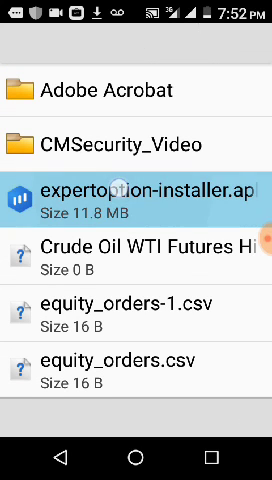
left_click(140, 257)
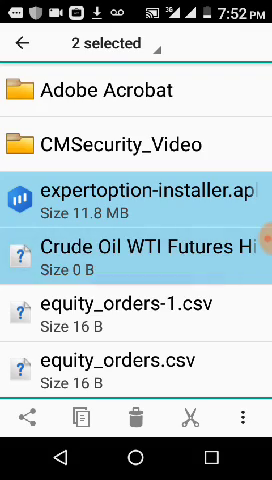
left_click(140, 314)
left_click_drag(166, 305, 166, 268)
scroll(166, 268, "down", 3)
left_click(120, 190)
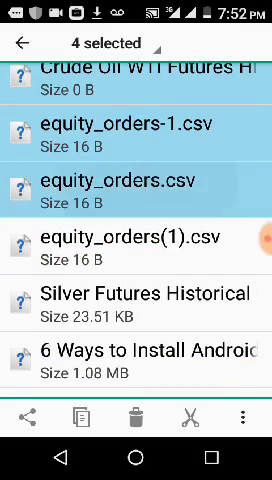
left_click(130, 246)
scroll(205, 250, "down", 3)
left_click(140, 160)
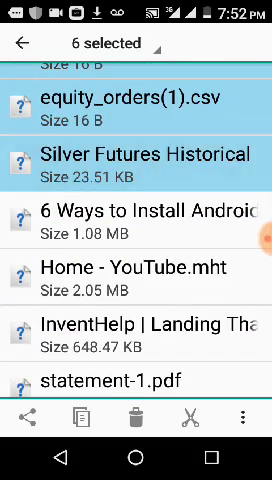
left_click(140, 217)
left_click(140, 273)
left_click_drag(166, 320, 166, 170)
left_click_drag(166, 250, 166, 216)
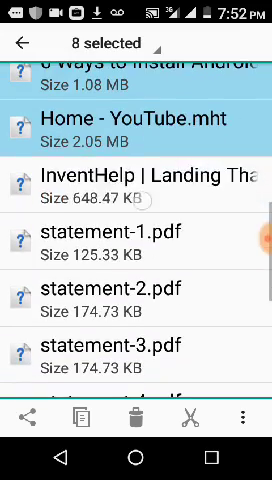
- Add InventHelp and the seven statement PDFs to the selection, then cut the selected files
left_click(140, 185)
left_click(150, 240)
left_click(140, 298)
left_click(140, 355)
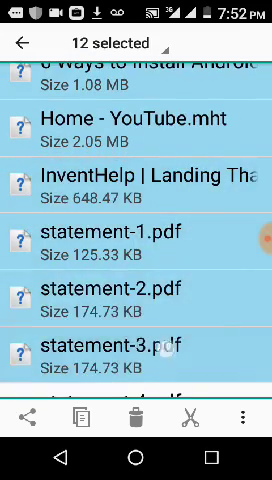
left_click_drag(166, 340, 166, 120)
left_click(140, 190)
left_click(140, 248)
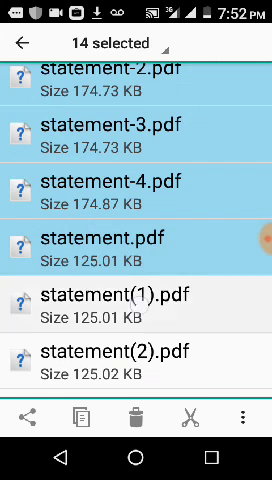
left_click(140, 305)
left_click_drag(166, 340, 166, 230)
left_click(140, 256)
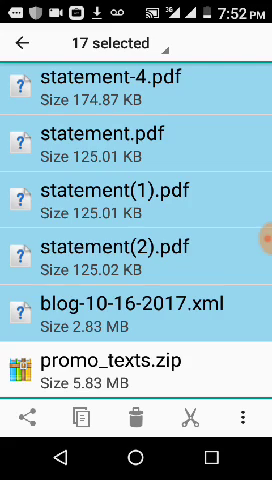
scroll(158, 153, "up", 1)
scroll(158, 153, "up", 8)
scroll(136, 200, "up", 2)
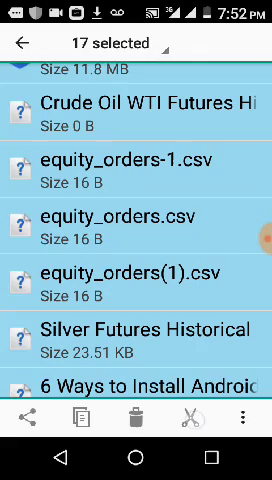
left_click(189, 417)
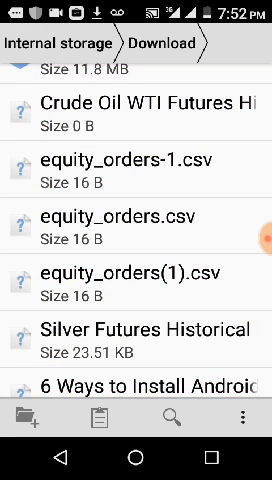